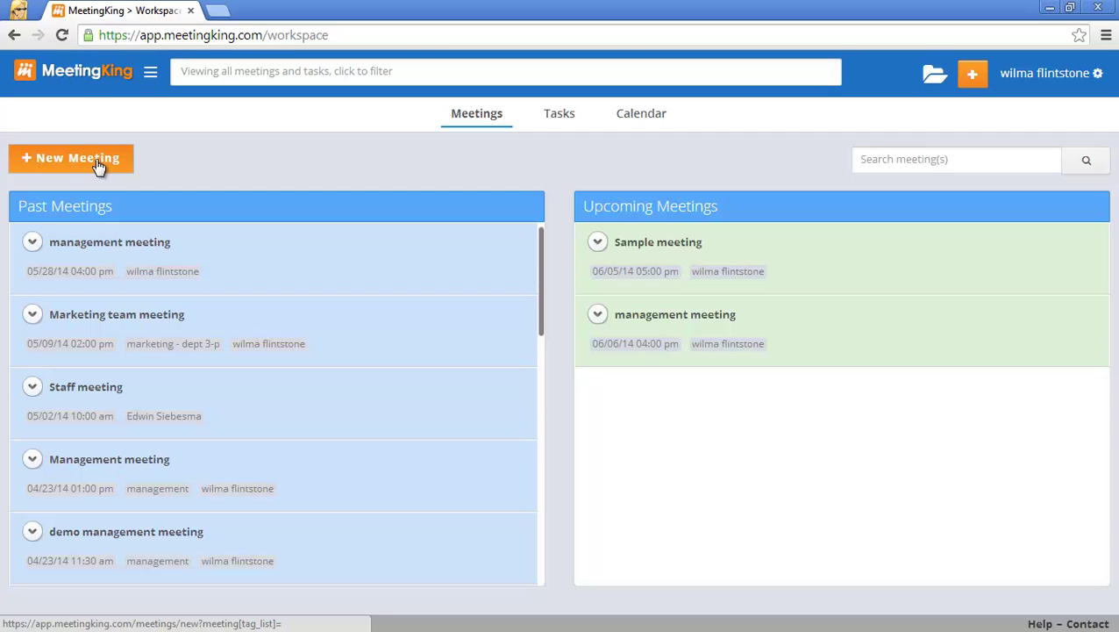
- Open the upcoming Sample meeting and save "sample note" as a note under the Update on sales topic
{"action": "left_click", "coordinate": [676, 246]}
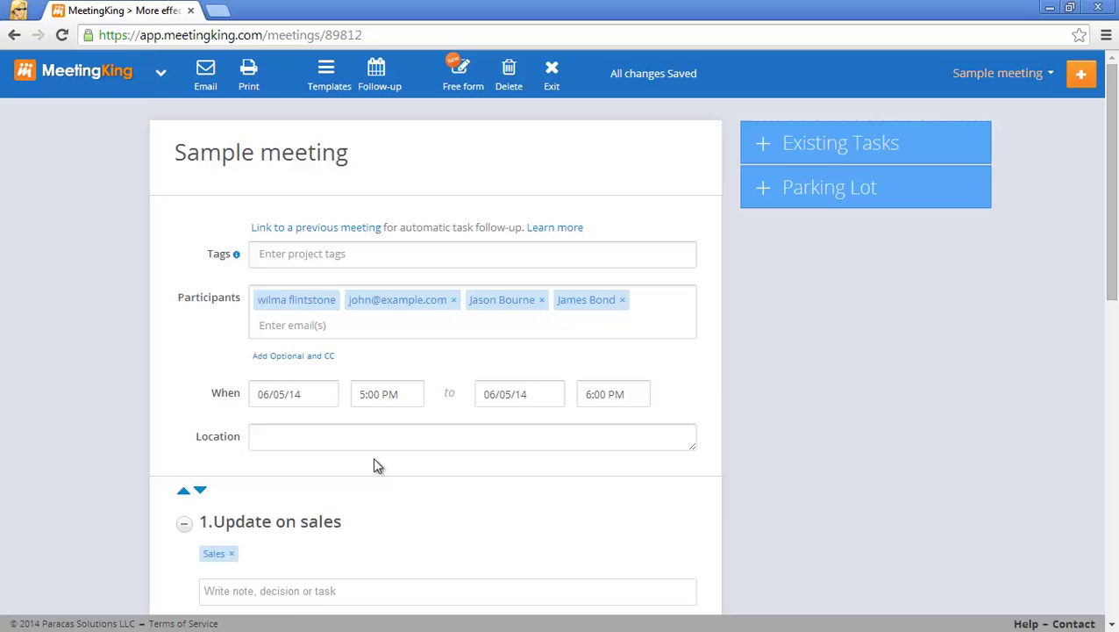
{"action": "scroll", "coordinate": [374, 460], "scroll_direction": "down", "scroll_amount": 2}
{"action": "scroll", "coordinate": [374, 462], "scroll_direction": "down", "scroll_amount": 1}
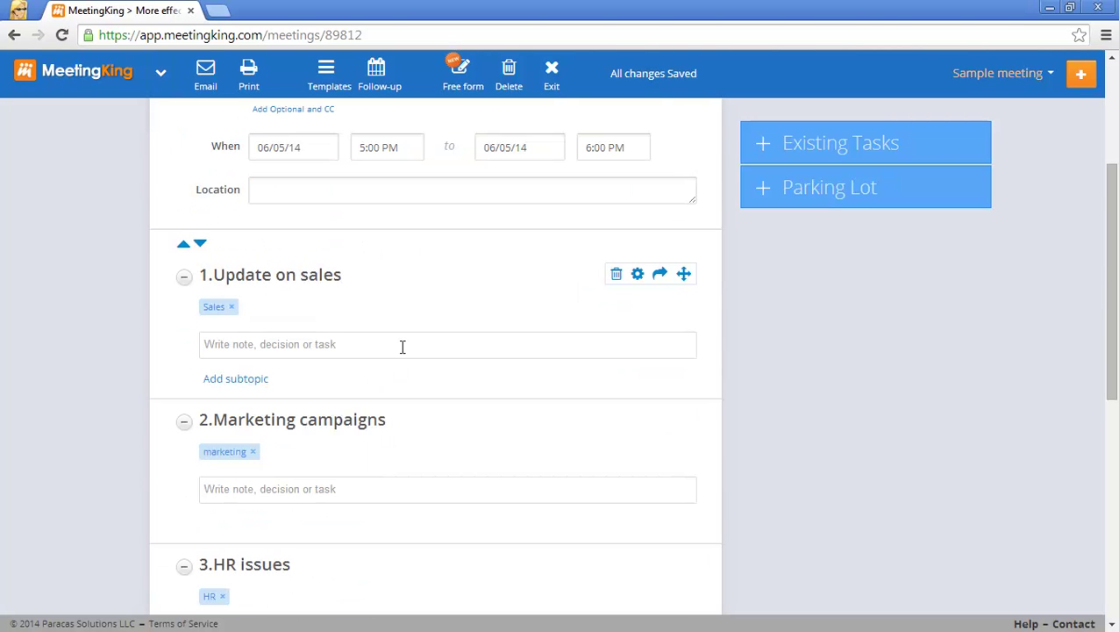
{"action": "left_click", "coordinate": [269, 345]}
{"action": "type", "text": "samp"}
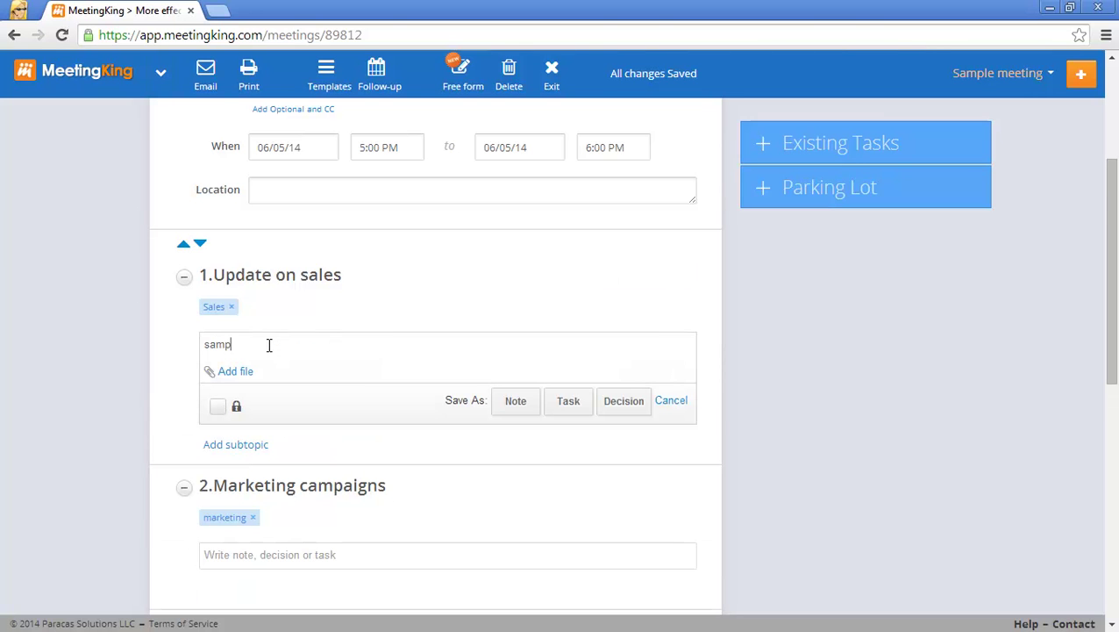
{"action": "type", "text": "le note"}
{"action": "left_click", "coordinate": [509, 400]}
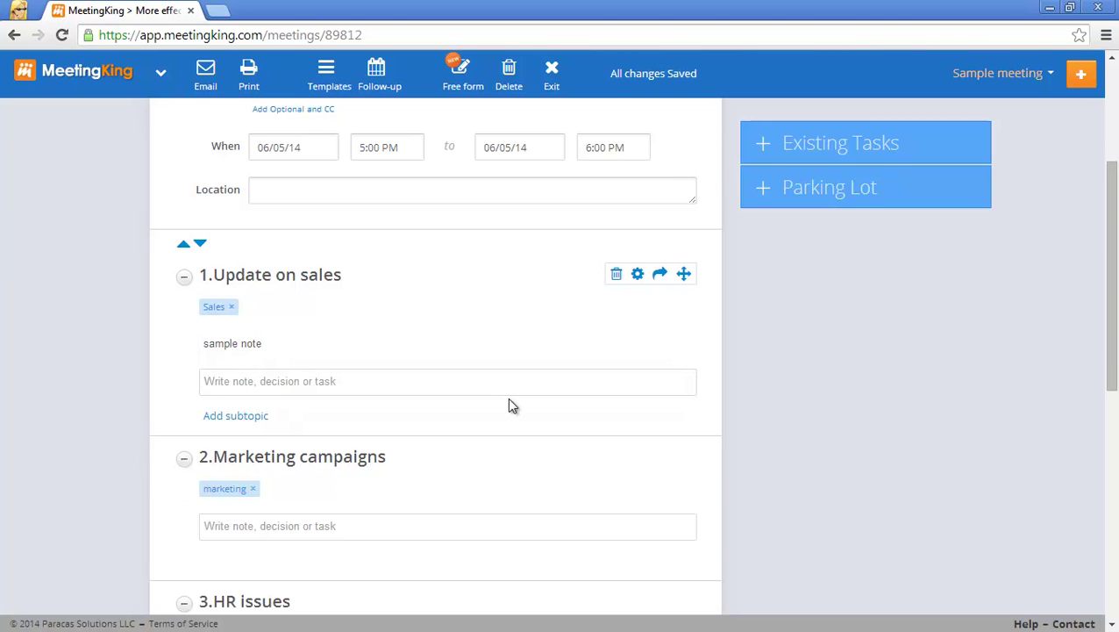
- Add "sample decision" as a decision under the Update on sales topic
{"action": "type", "text": "sample de"}
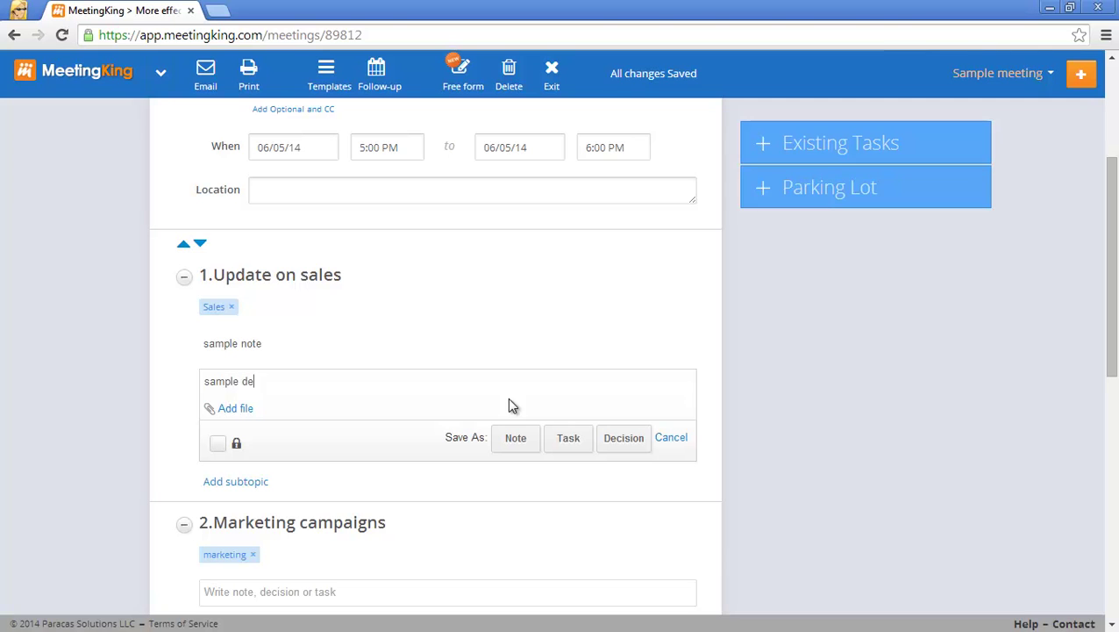
{"action": "type", "text": "cision"}
{"action": "key", "text": "Tab"}
{"action": "key", "text": "Tab"}
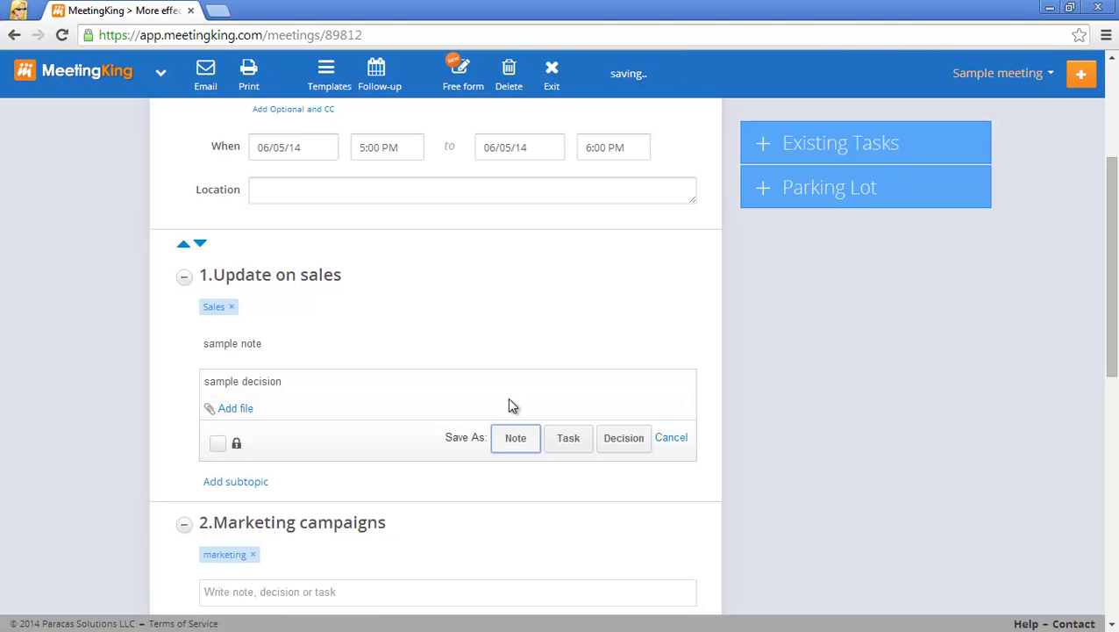
{"action": "key", "text": "Tab"}
{"action": "key", "text": "Tab"}
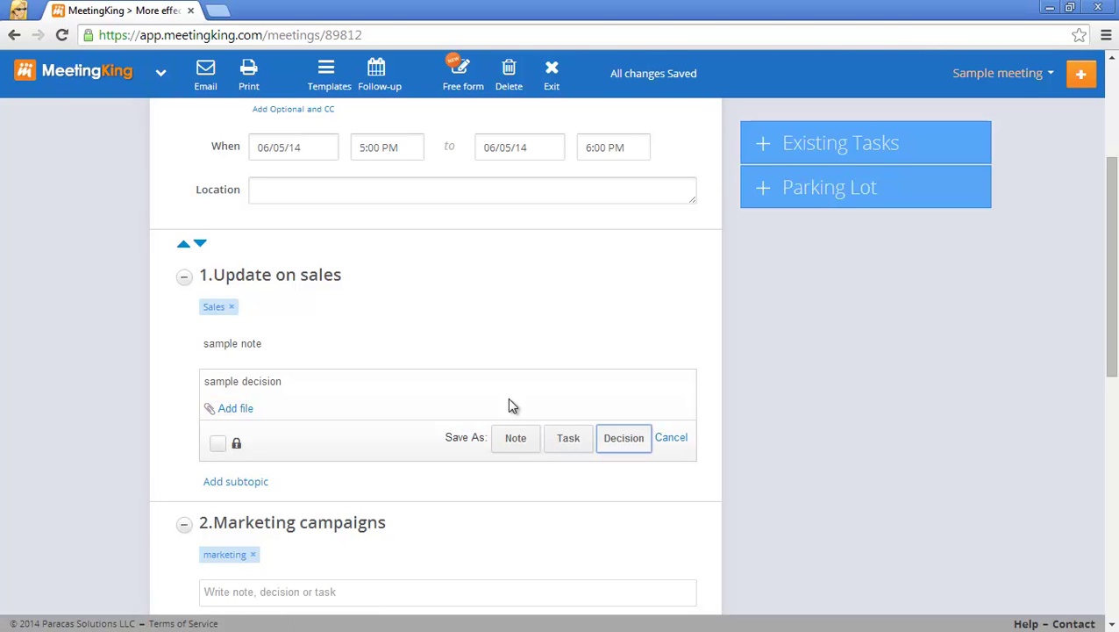
{"action": "key", "text": "Return"}
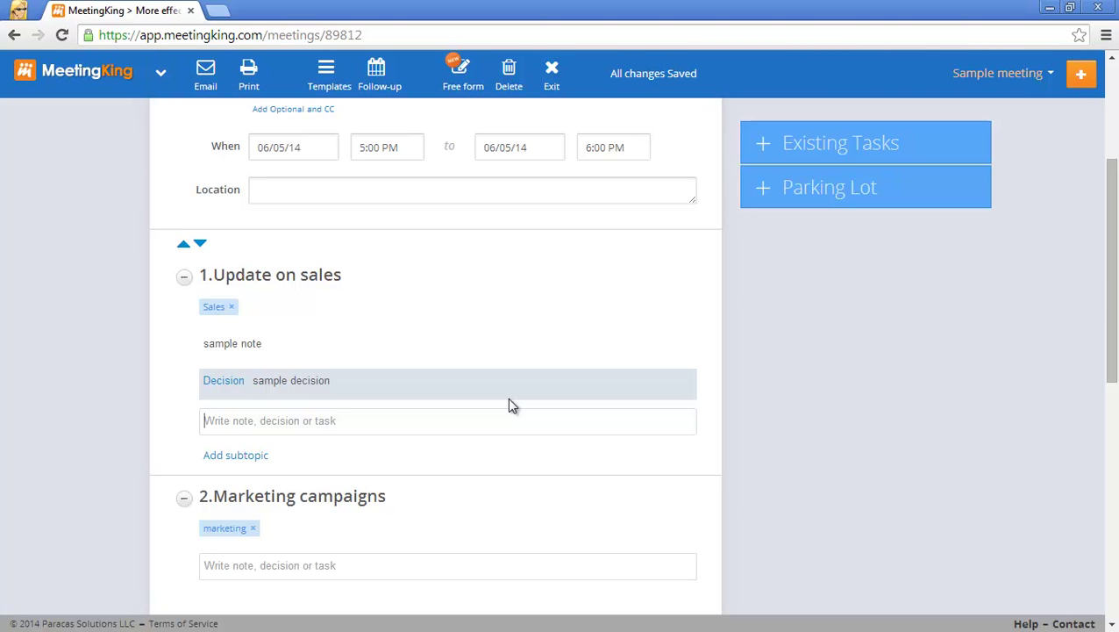
- Add "sample task" as a task under the Update on sales topic
{"action": "type", "text": "sample task"}
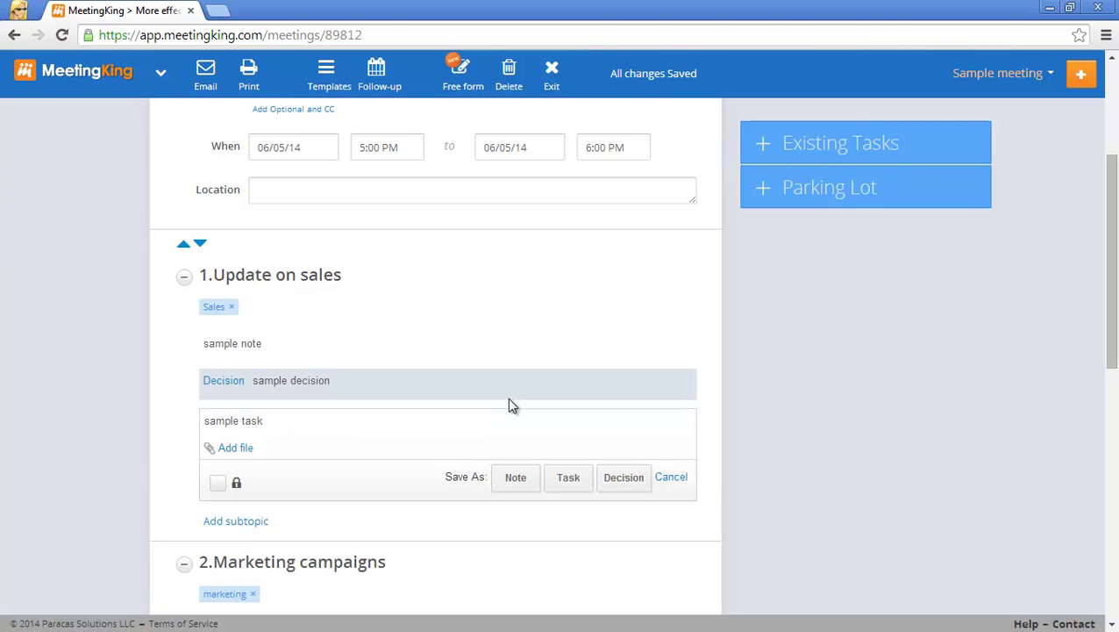
{"action": "key", "text": "Tab"}
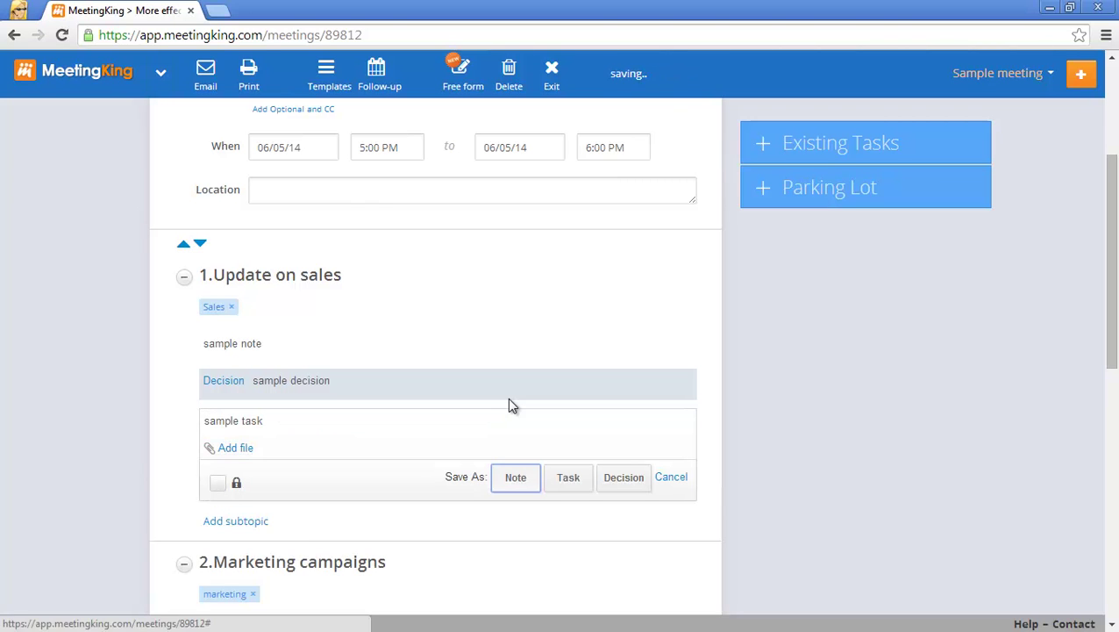
{"action": "key", "text": "Tab"}
{"action": "key", "text": "Return"}
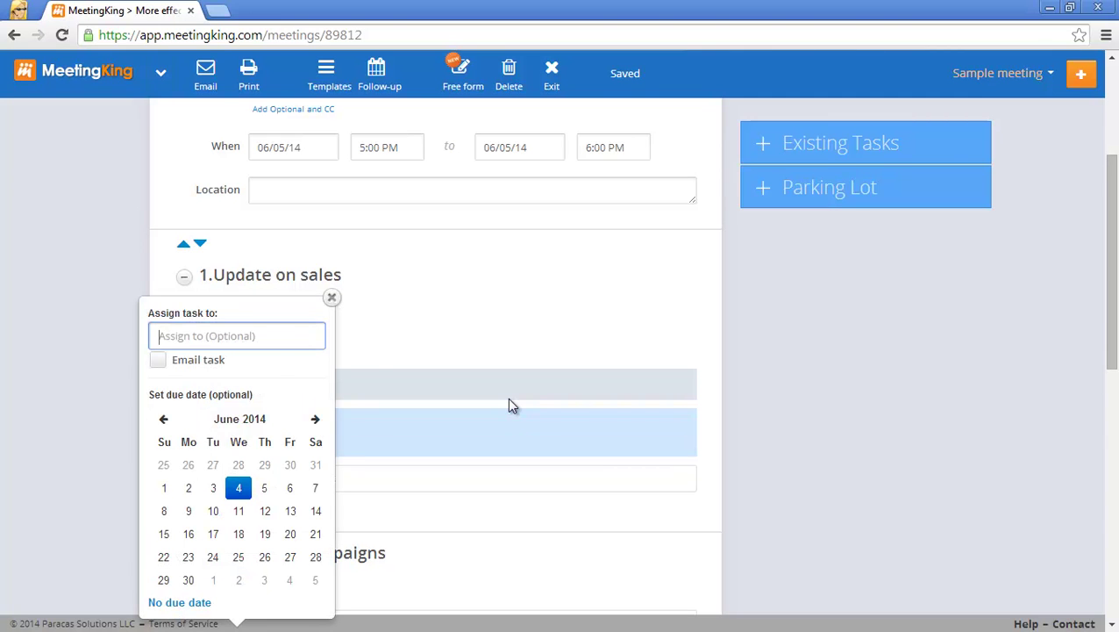
- Assign the sample task to the last listed meeting participant with Email task enabled, due June 11, 2014
{"action": "type", "text": "jam"}
{"action": "key", "text": "Return"}
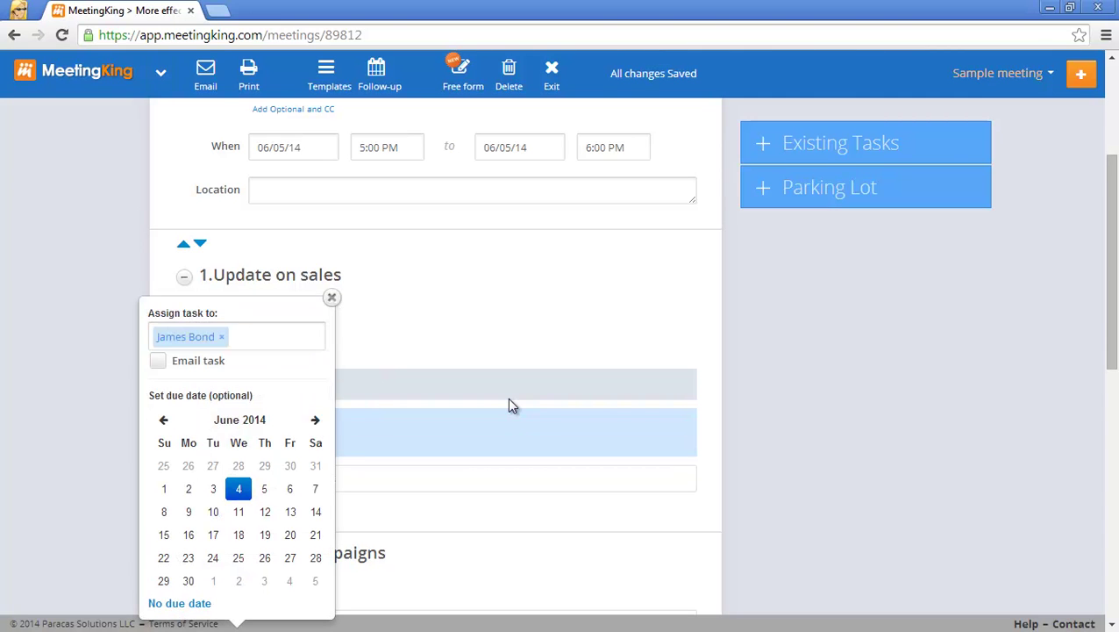
{"action": "left_click", "coordinate": [158, 363]}
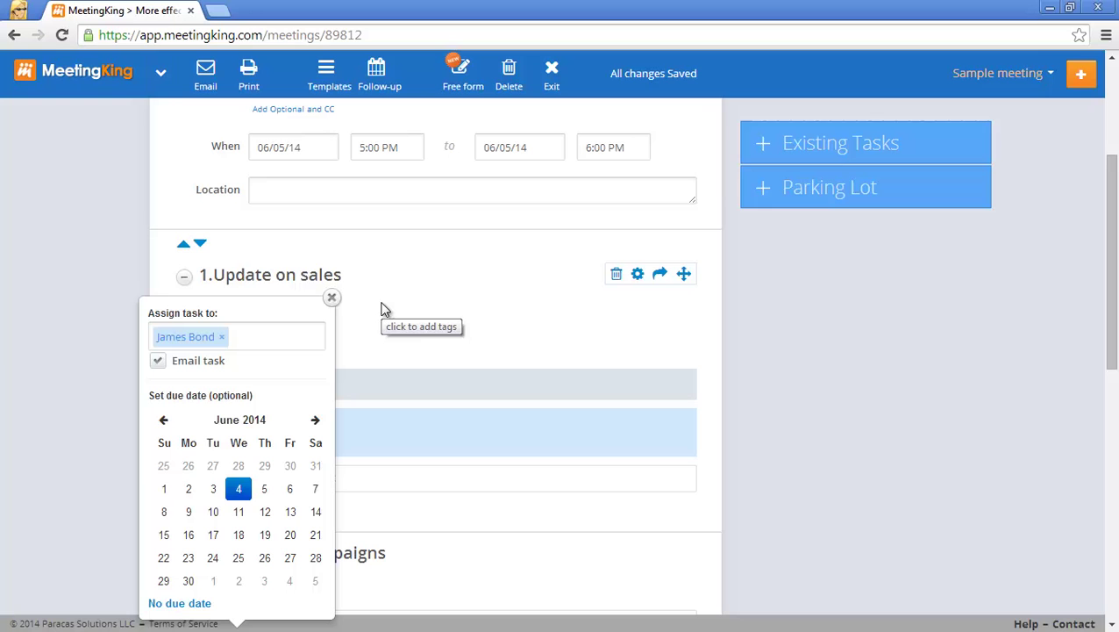
{"action": "left_click", "coordinate": [239, 514]}
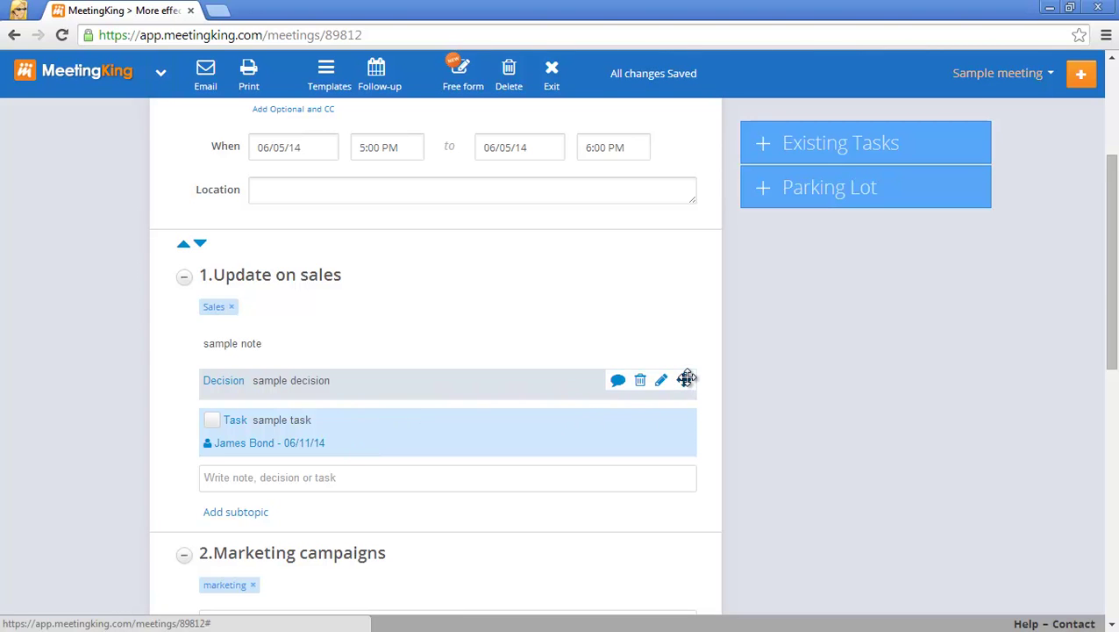
- Move the sample decision from Update on sales to the Marketing campaigns topic
{"action": "left_click_drag", "start_coordinate": [687, 378], "coordinate": [670, 497]}
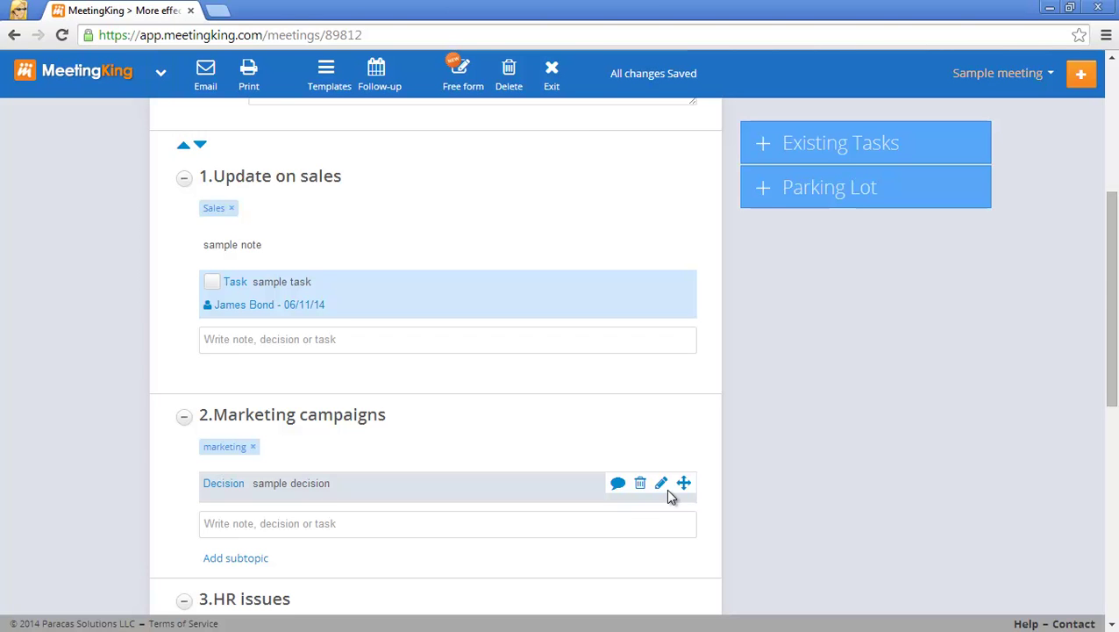
- Set both the start and end dates of the meeting to 06/04/14
{"action": "scroll", "coordinate": [479, 238], "scroll_direction": "up", "scroll_amount": 1}
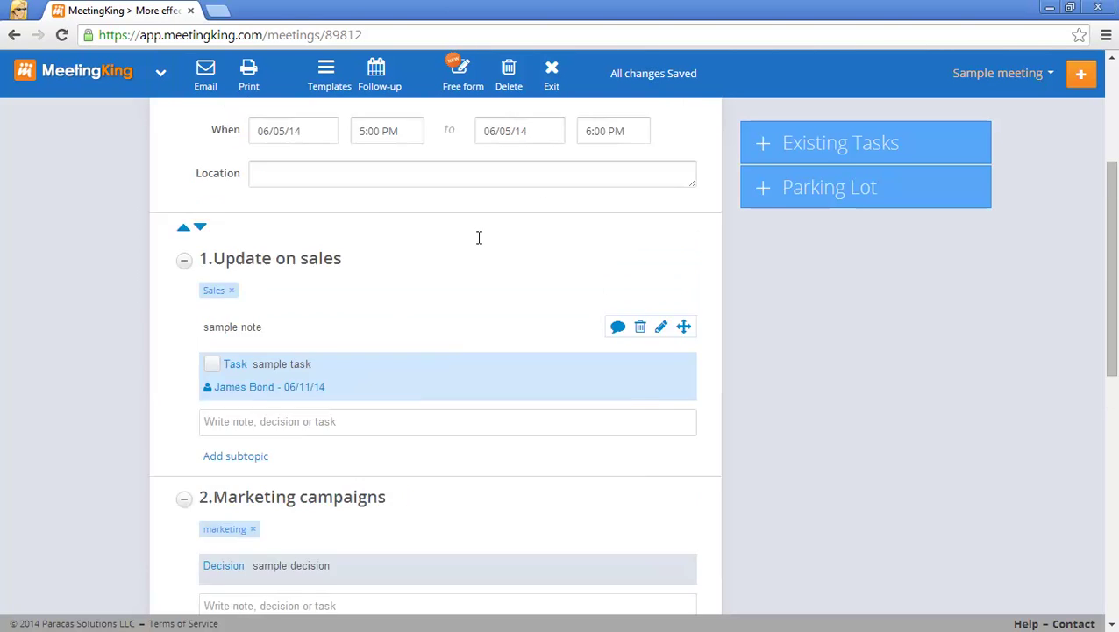
{"action": "scroll", "coordinate": [479, 238], "scroll_direction": "up", "scroll_amount": 3}
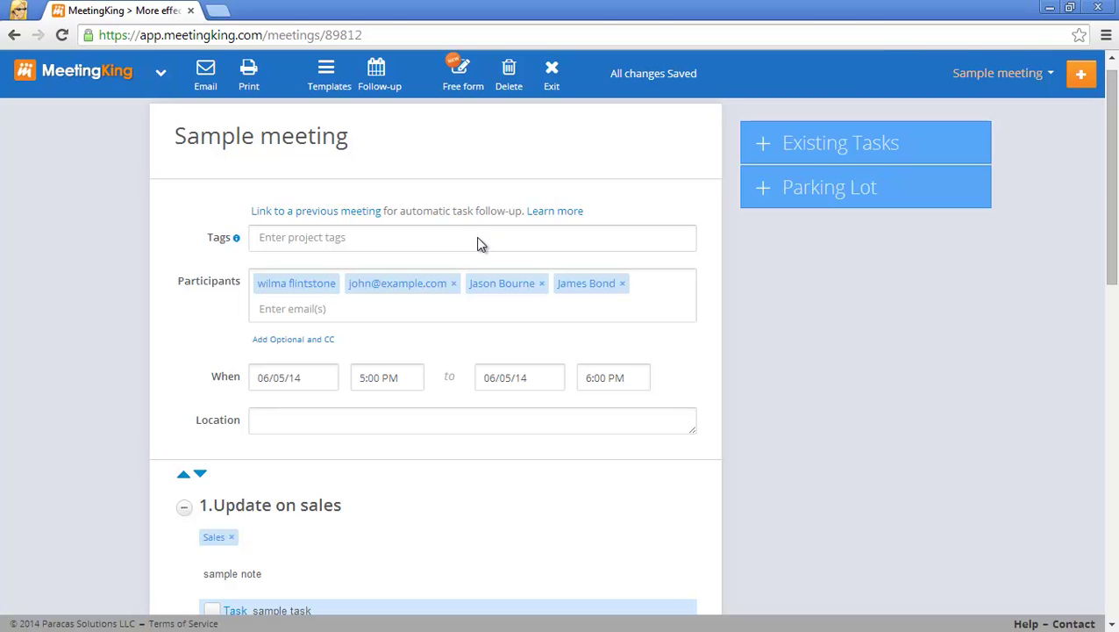
{"action": "left_click", "coordinate": [278, 377]}
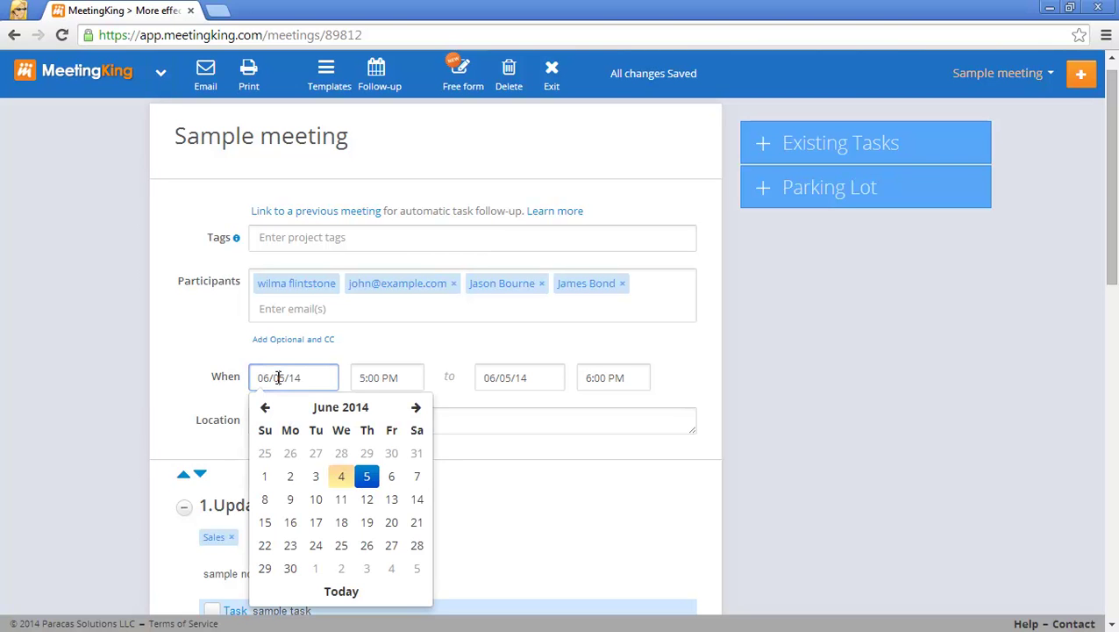
{"action": "left_click", "coordinate": [344, 480]}
{"action": "left_click", "coordinate": [493, 377]}
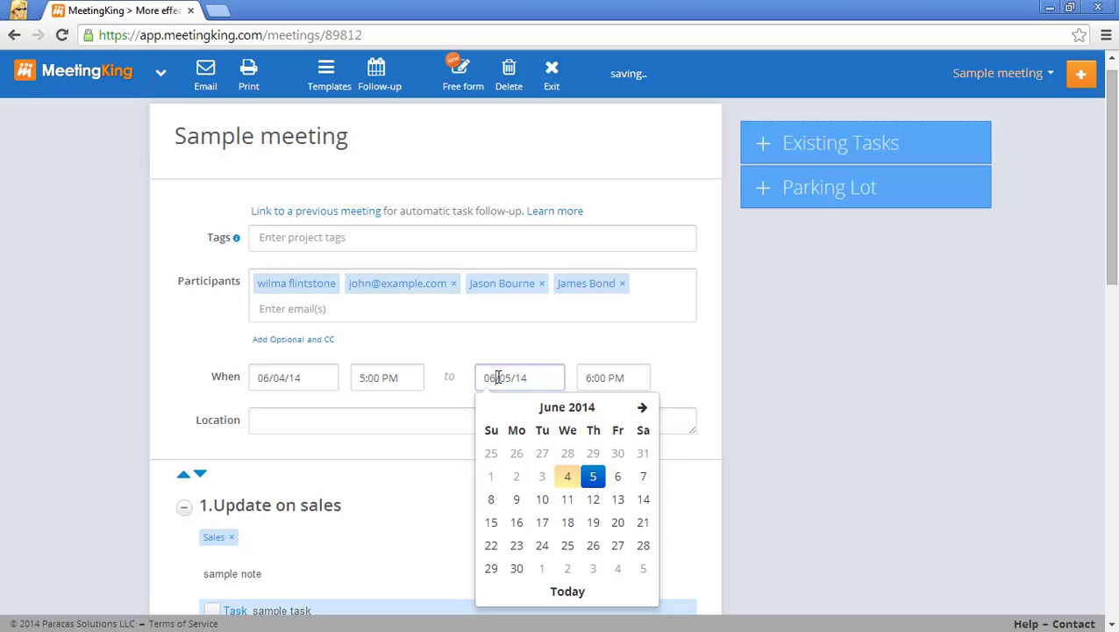
{"action": "left_click", "coordinate": [568, 473]}
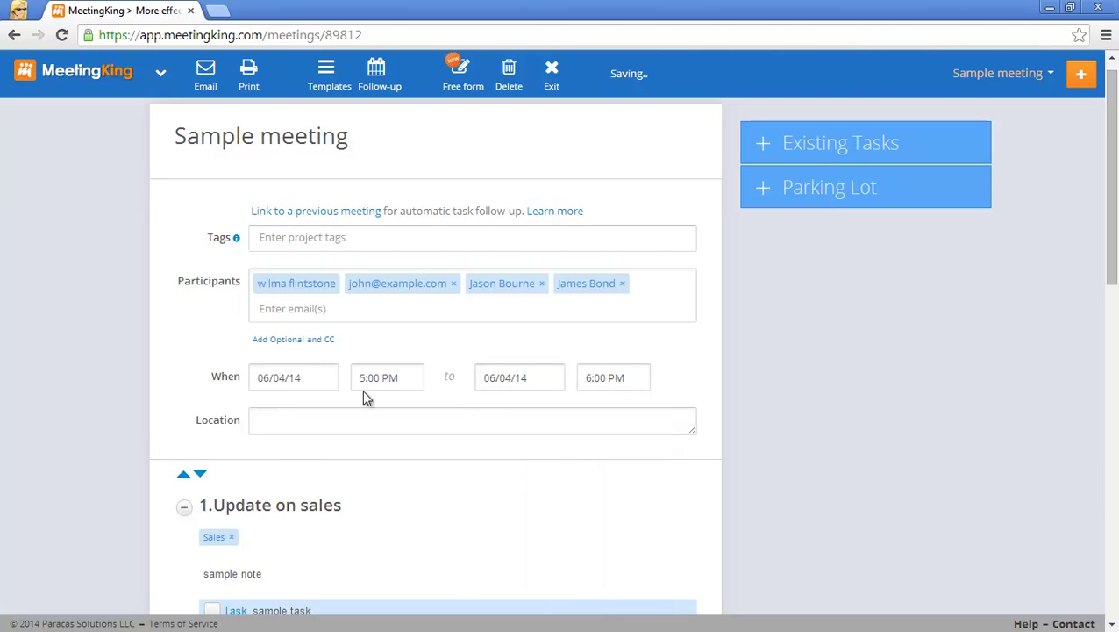
- Generate the printable PDF minutes of the Sample meeting
{"action": "left_click", "coordinate": [251, 70]}
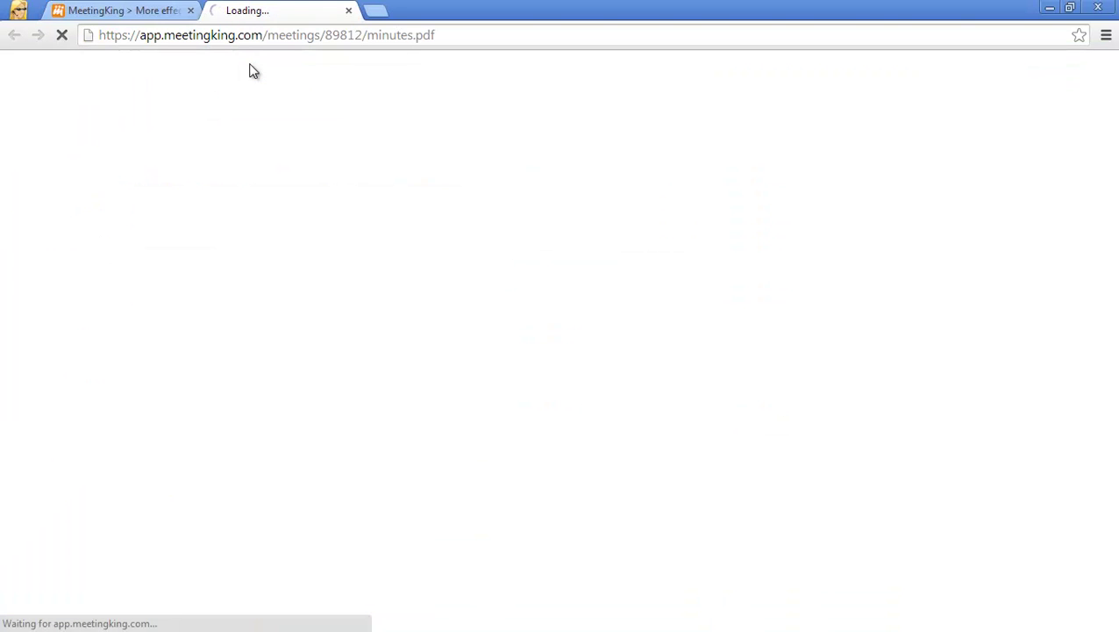